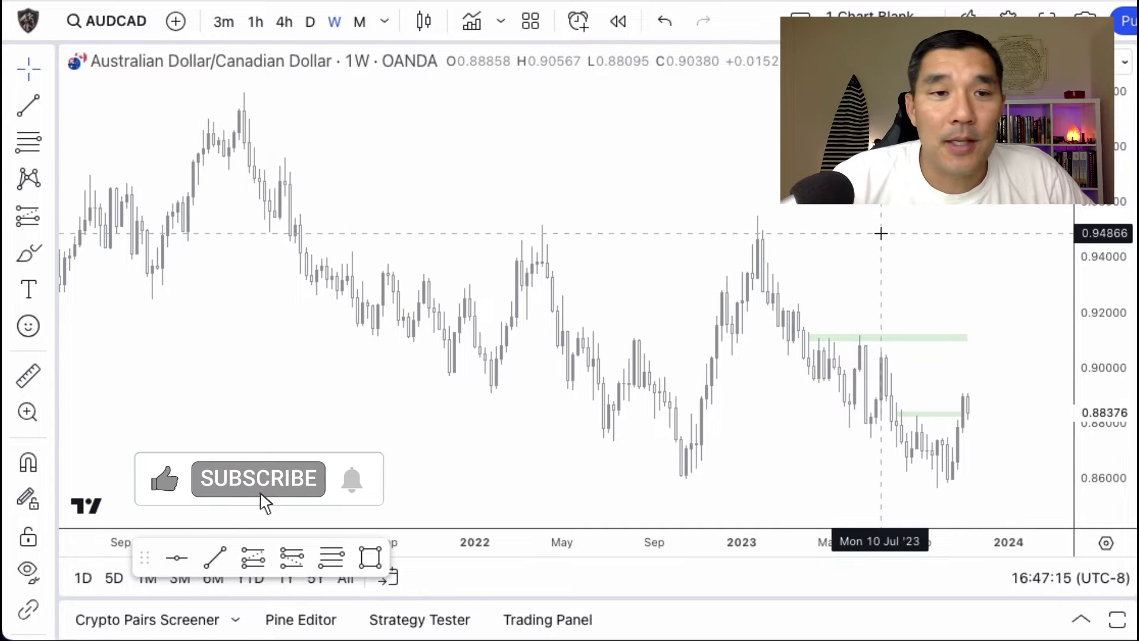
# Pan the weekly AUDCAD chart so the latest candles sit mid-chart with empty space on the right.
pyautogui.moveTo(879, 233); pyautogui.dragTo(864, 234)
pyautogui.hscroll(5, 830, 229)
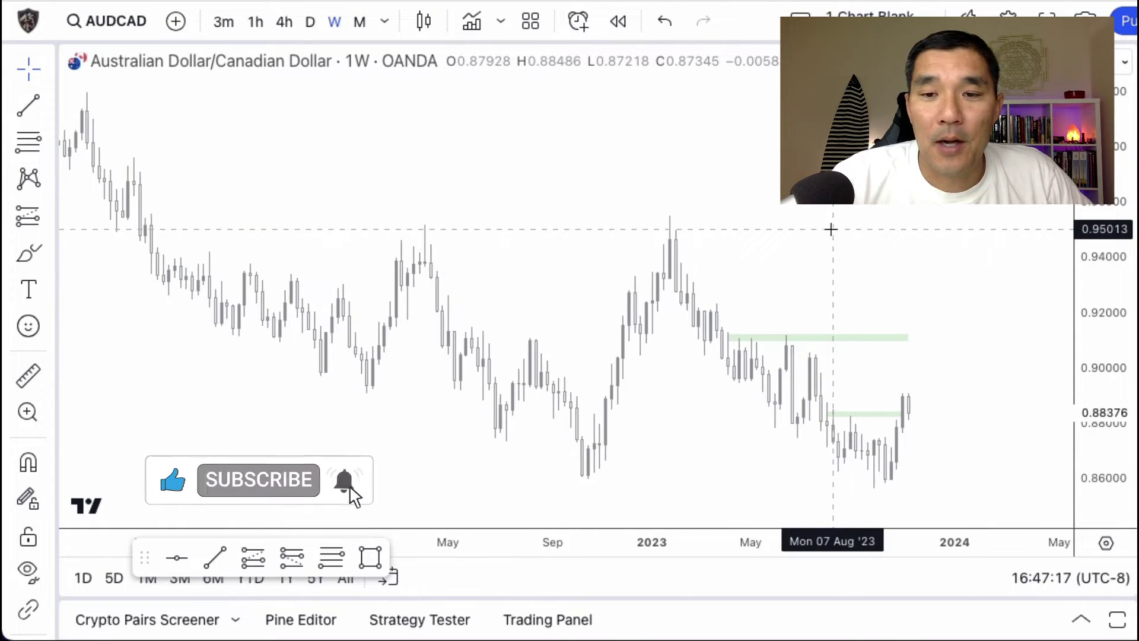
pyautogui.hscroll(-3, 831, 229)
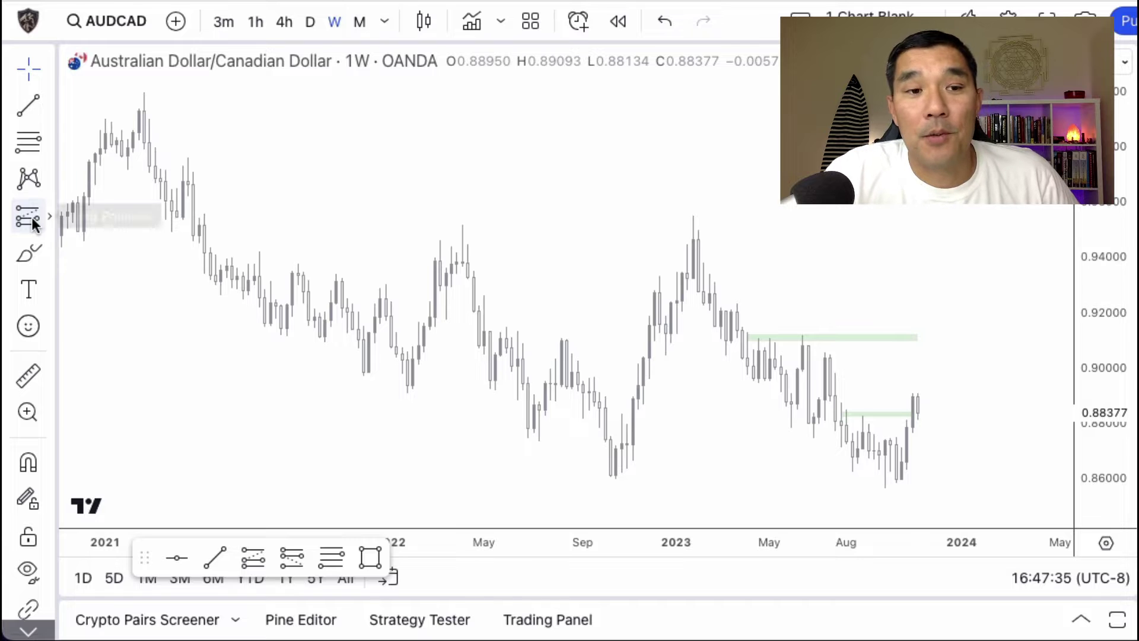
# Draw a long position at the last candle: entry 0.88323, stop 0.85412, target 0.91320, risk/reward 1.03.
pyautogui.click(253, 556)
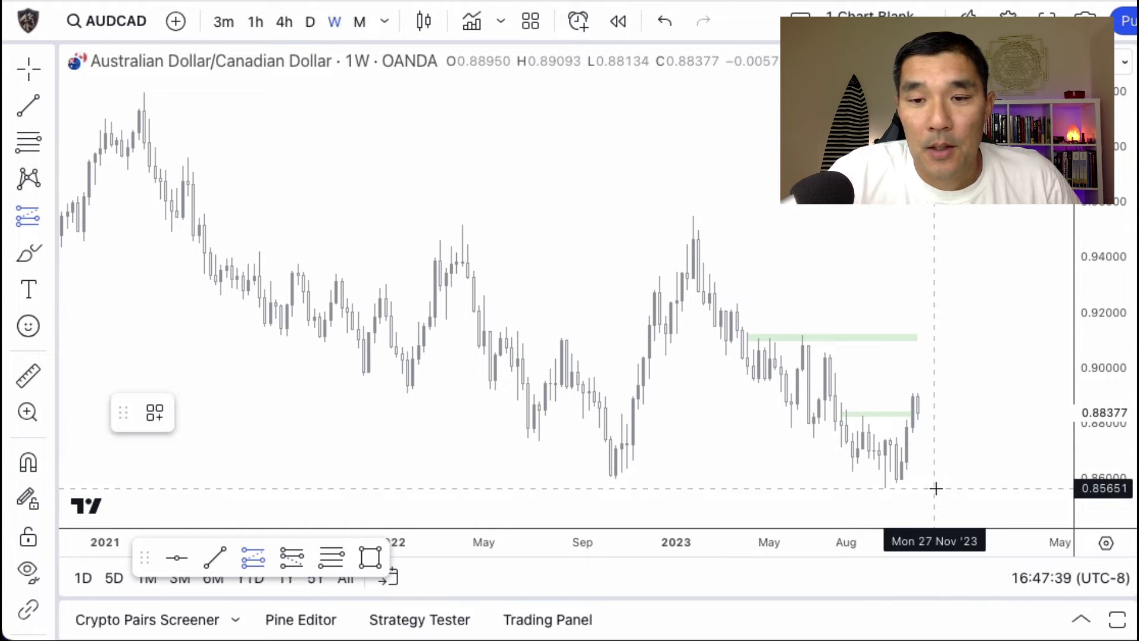
pyautogui.click(956, 411)
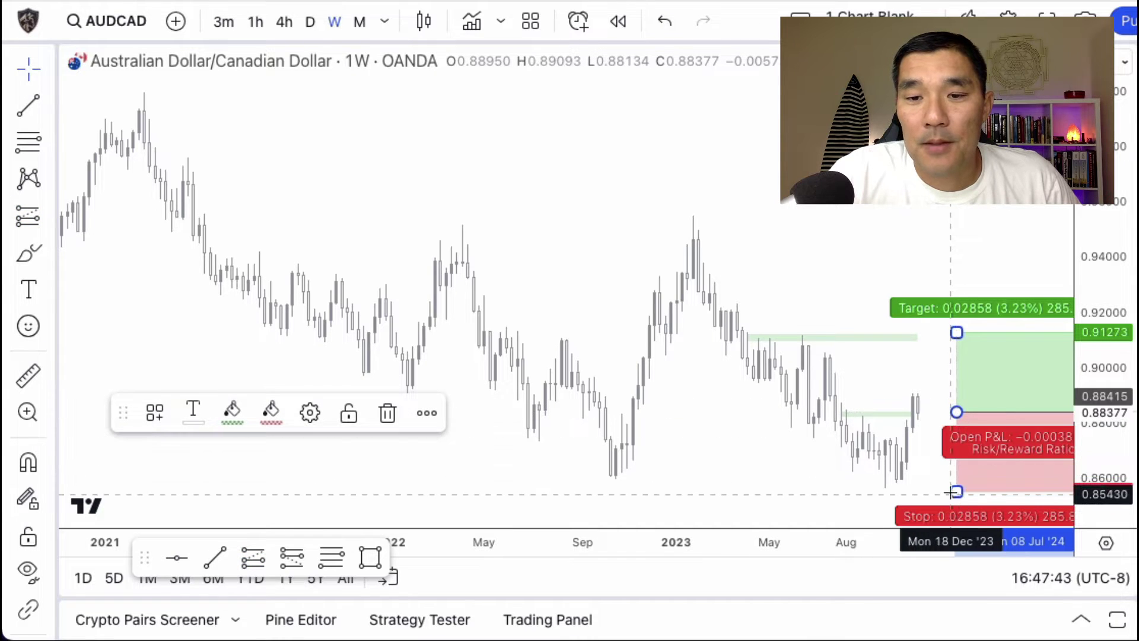
pyautogui.moveTo(956, 493); pyautogui.dragTo(956, 494)
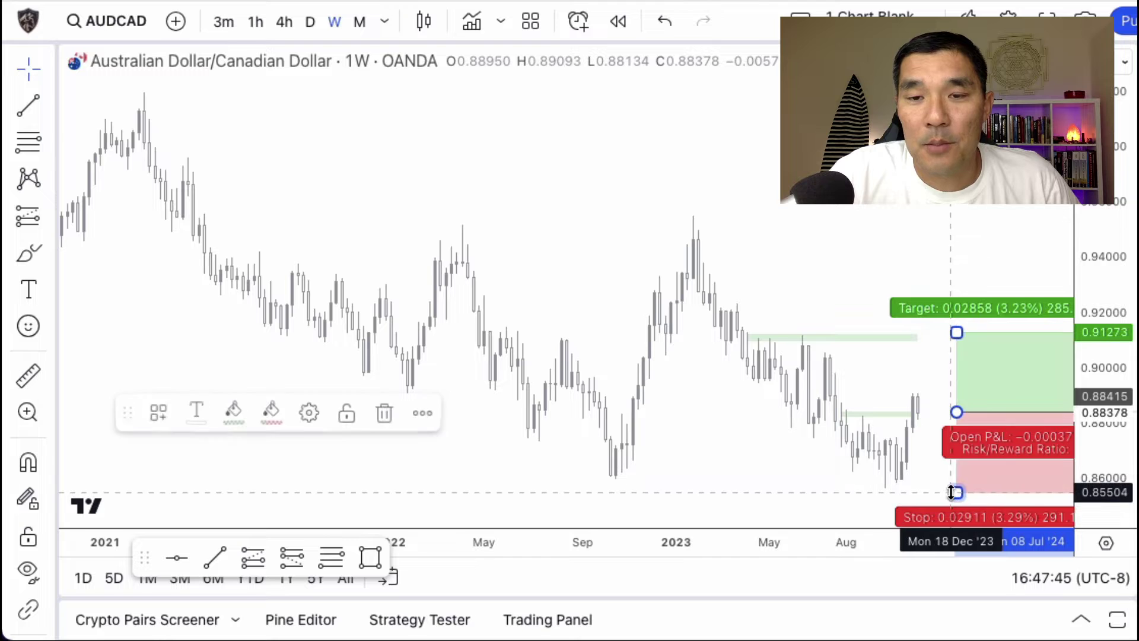
pyautogui.moveTo(836, 211); pyautogui.dragTo(735, 196)
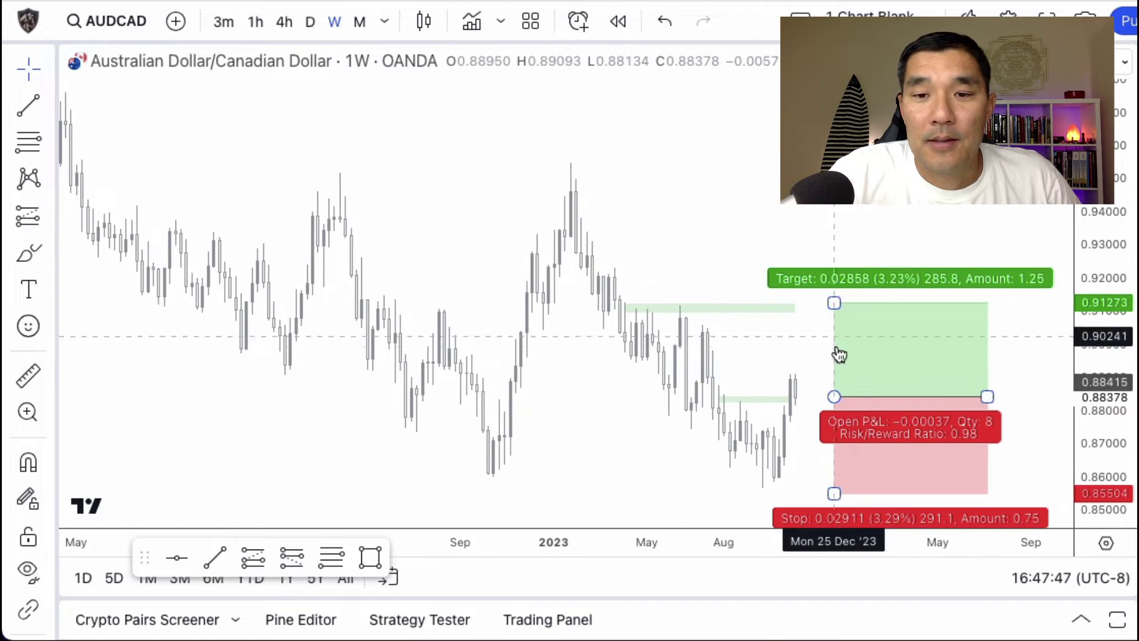
pyautogui.moveTo(863, 366); pyautogui.dragTo(824, 361)
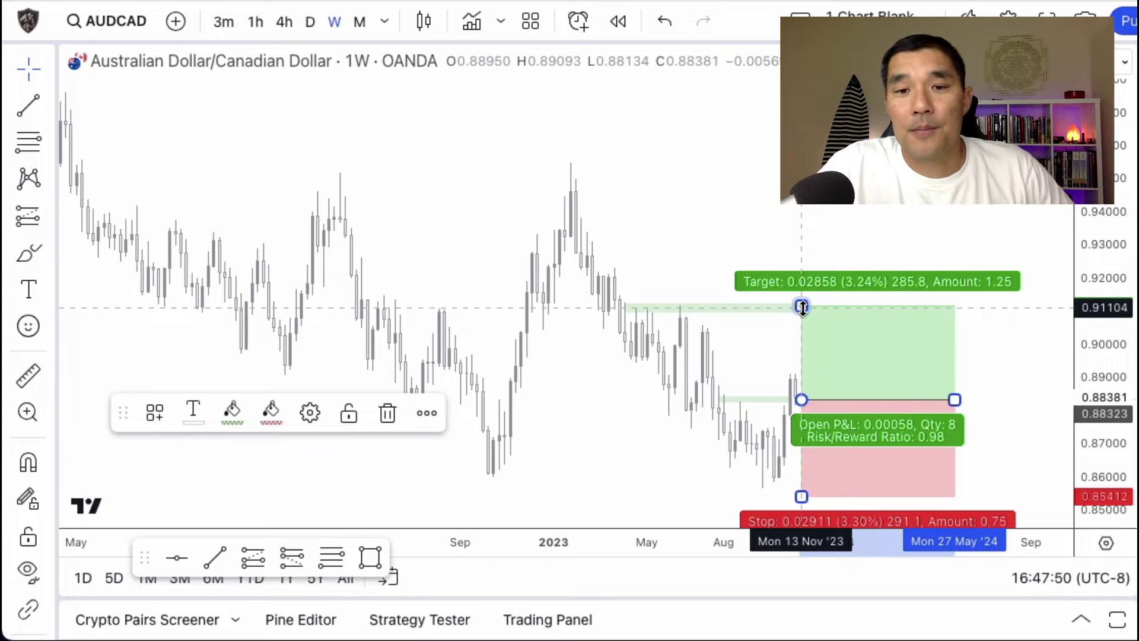
pyautogui.moveTo(802, 306); pyautogui.dragTo(802, 300)
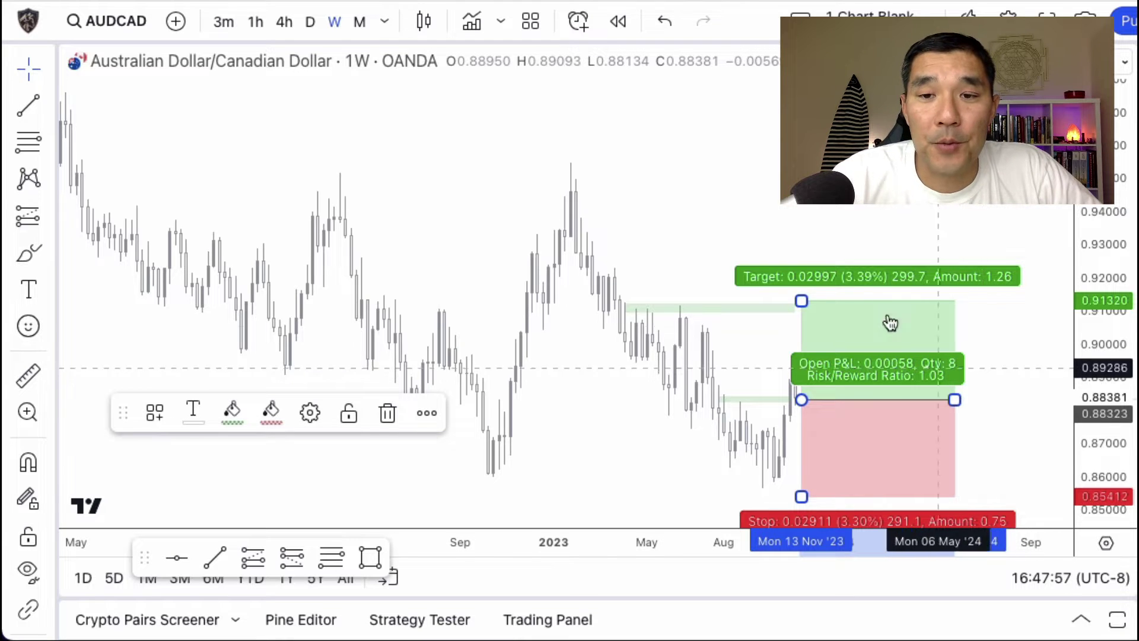
pyautogui.click(764, 173)
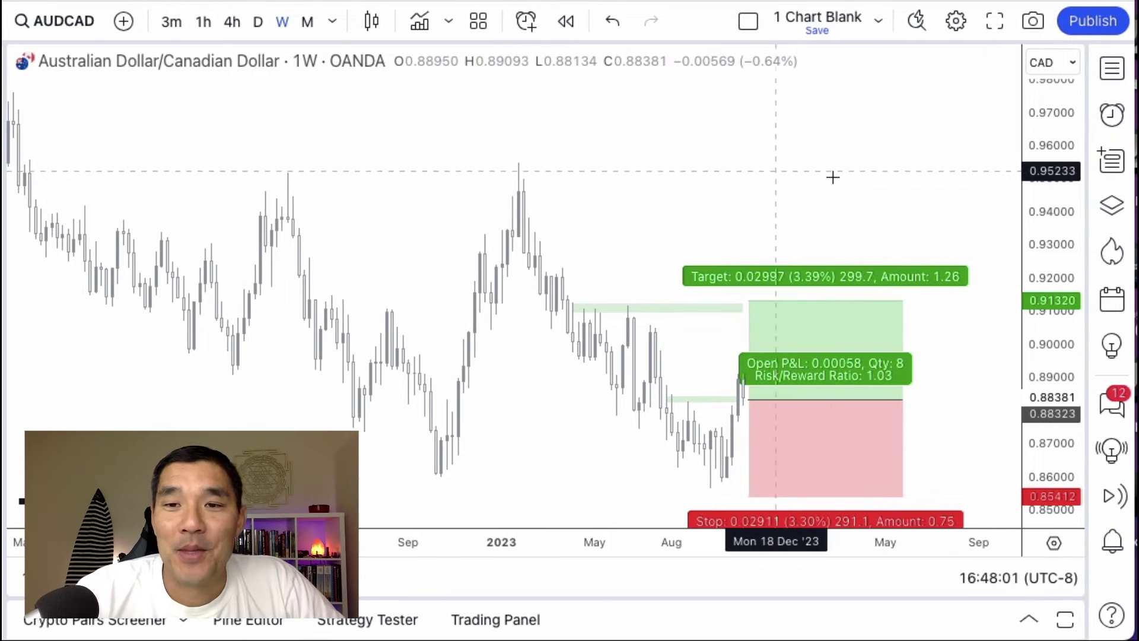
# Start a new idea from the Publish menu and title it 'Long trade'.
pyautogui.click(1081, 23)
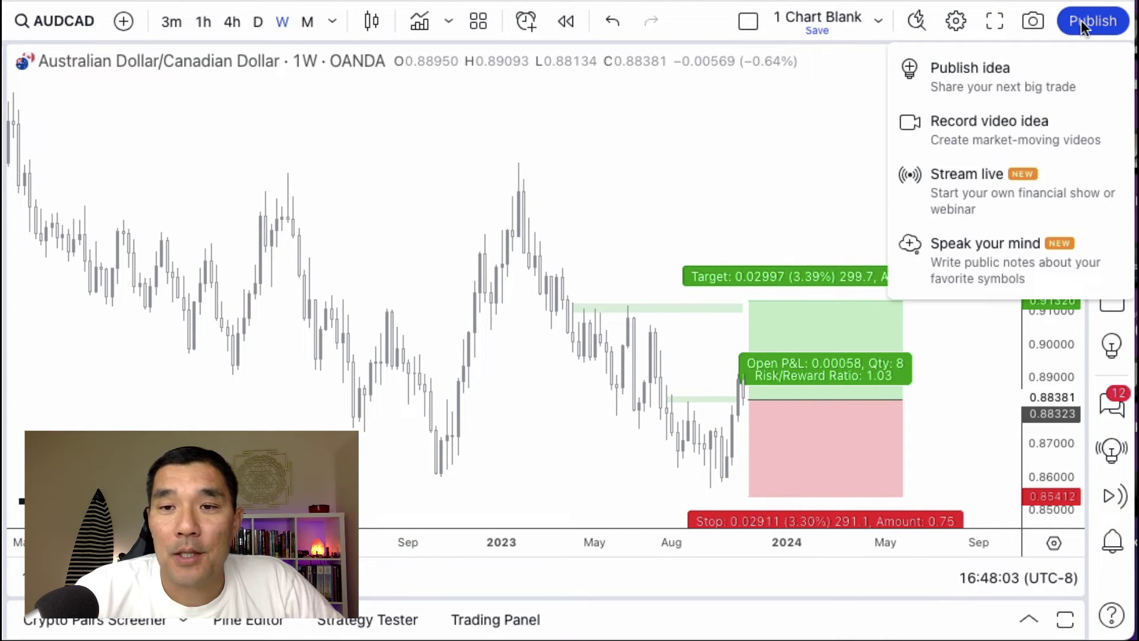
pyautogui.click(1056, 65)
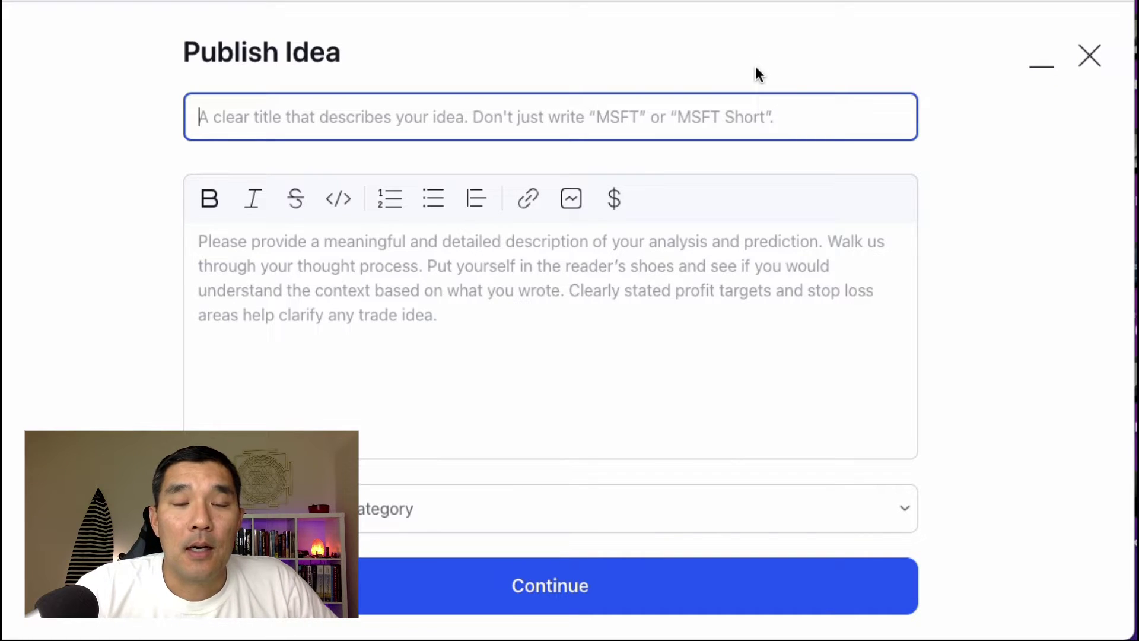
pyautogui.write('Long ')
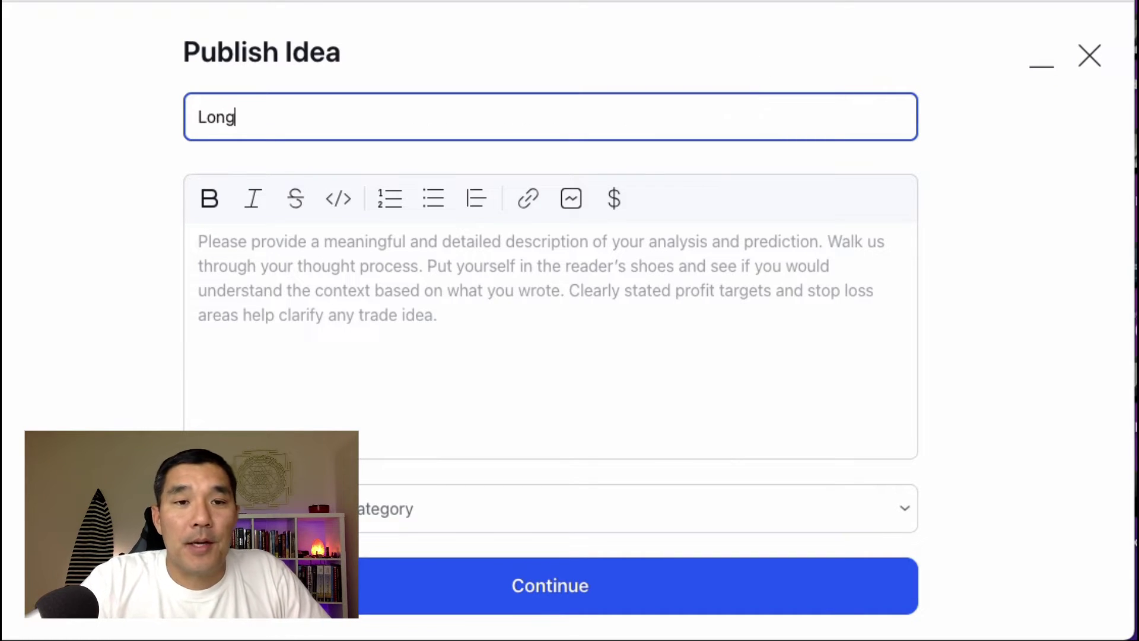
pyautogui.write('trader')
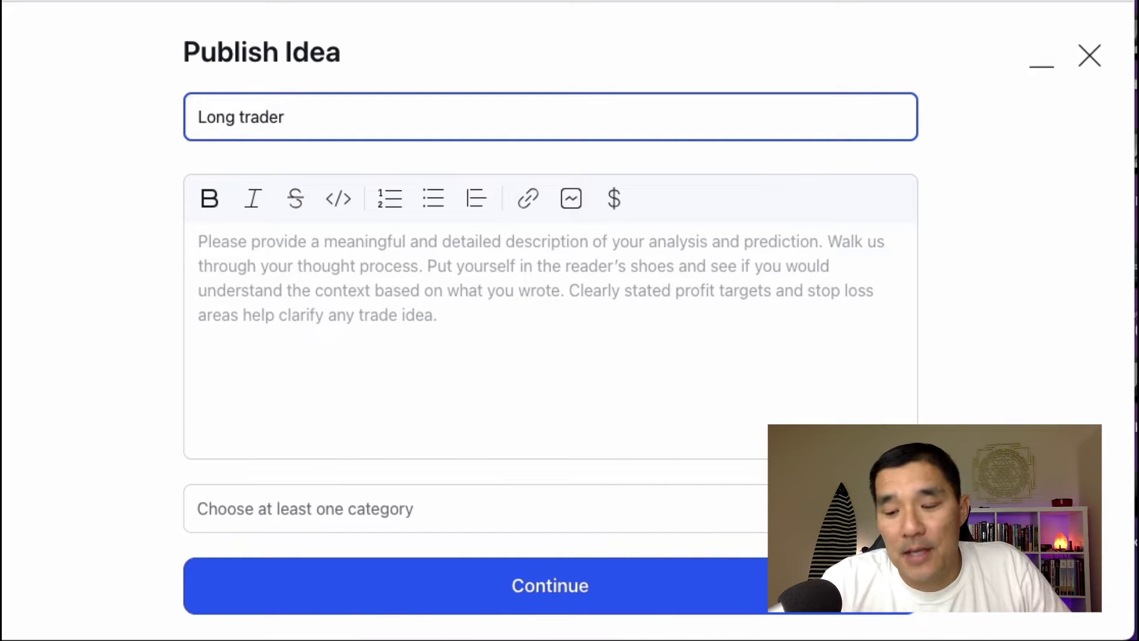
pyautogui.press('BackSpace')
pyautogui.press('BackSpace')
pyautogui.press('BackSpace')
pyautogui.press('BackSpace')
pyautogui.press('BackSpace')
pyautogui.write('re')
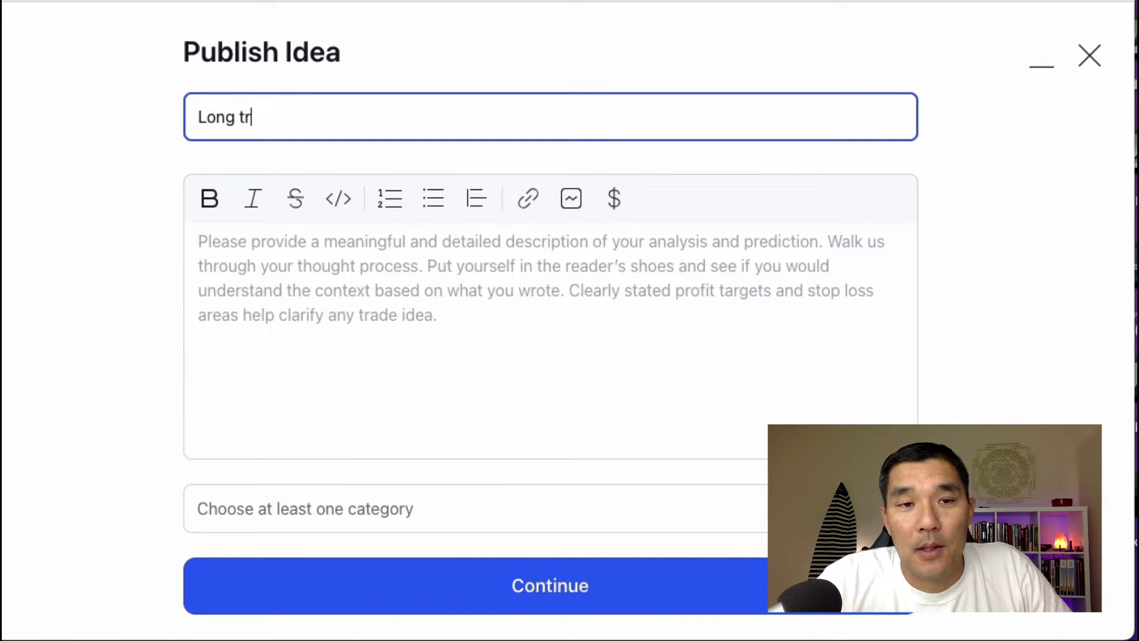
pyautogui.press('BackSpace')
pyautogui.write('ade')
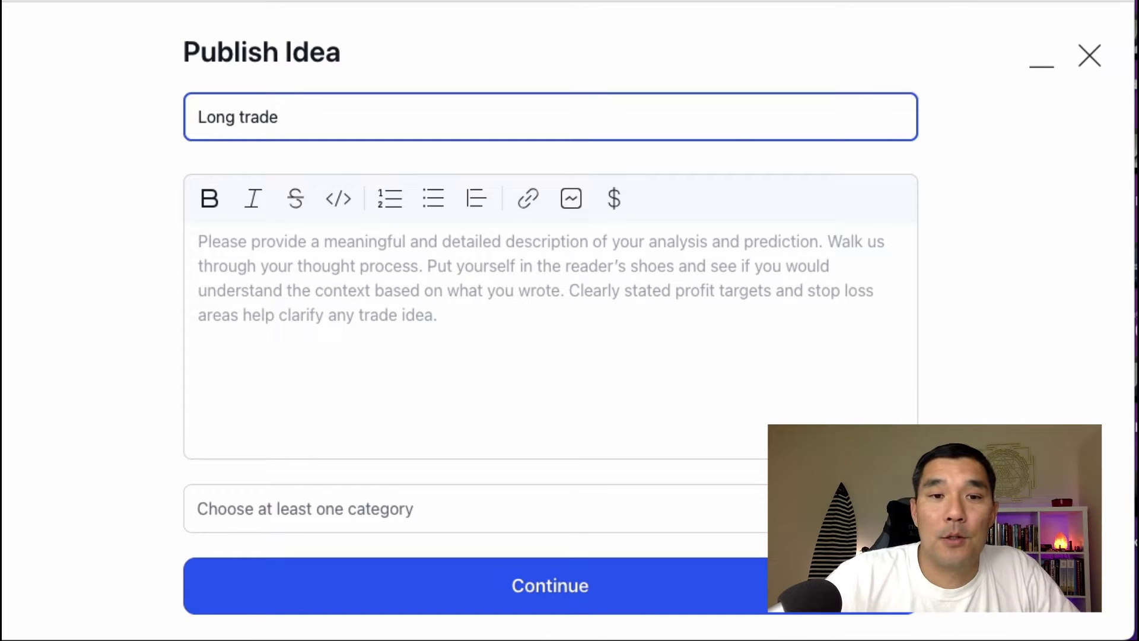
pyautogui.click(669, 271)
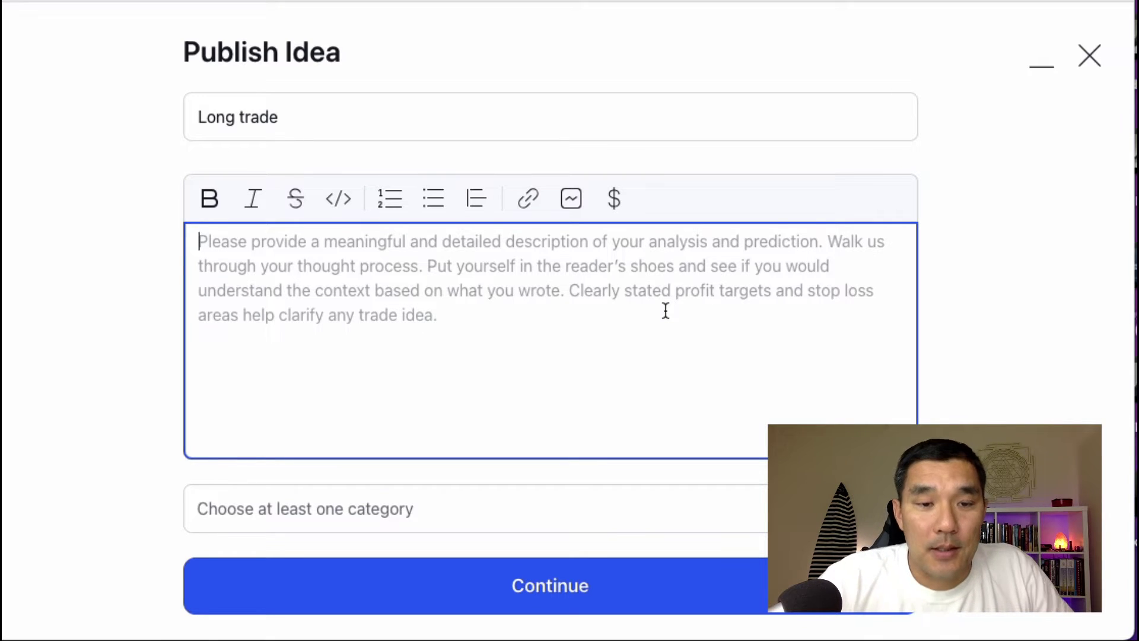
# Enter 'Trade info.' as the idea's description.
pyautogui.write('Trading')
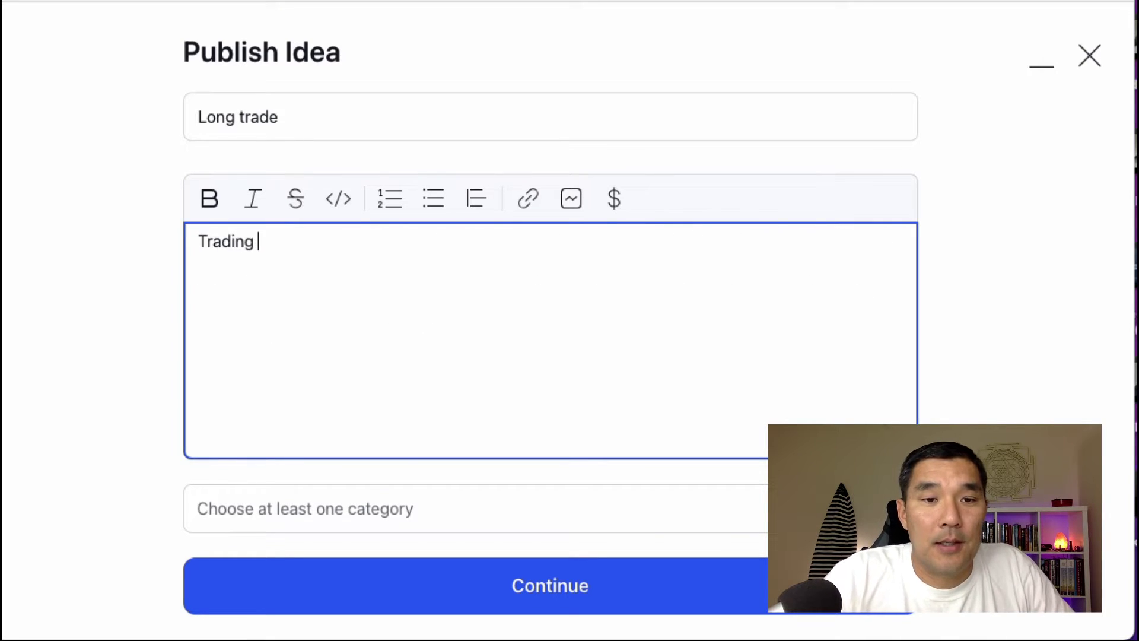
pyautogui.press('BackSpace')
pyautogui.press('BackSpace')
pyautogui.press('BackSpace')
pyautogui.press('BackSpace')
pyautogui.write('e info.')
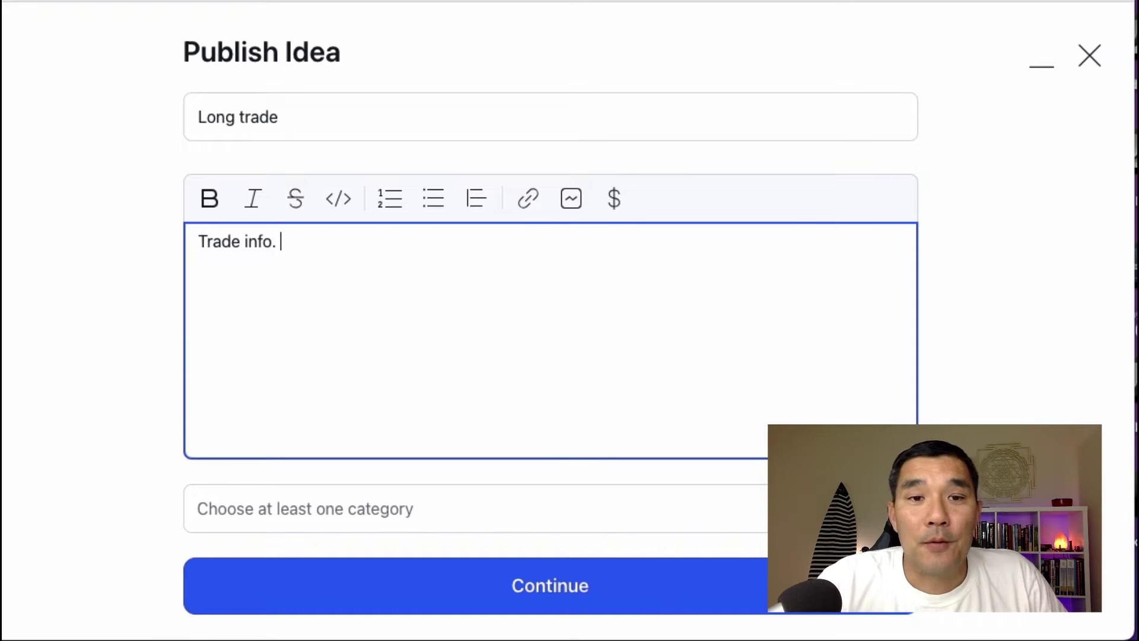
# Choose the Beyond technical analysis category and continue to Final touches.
pyautogui.click(659, 500)
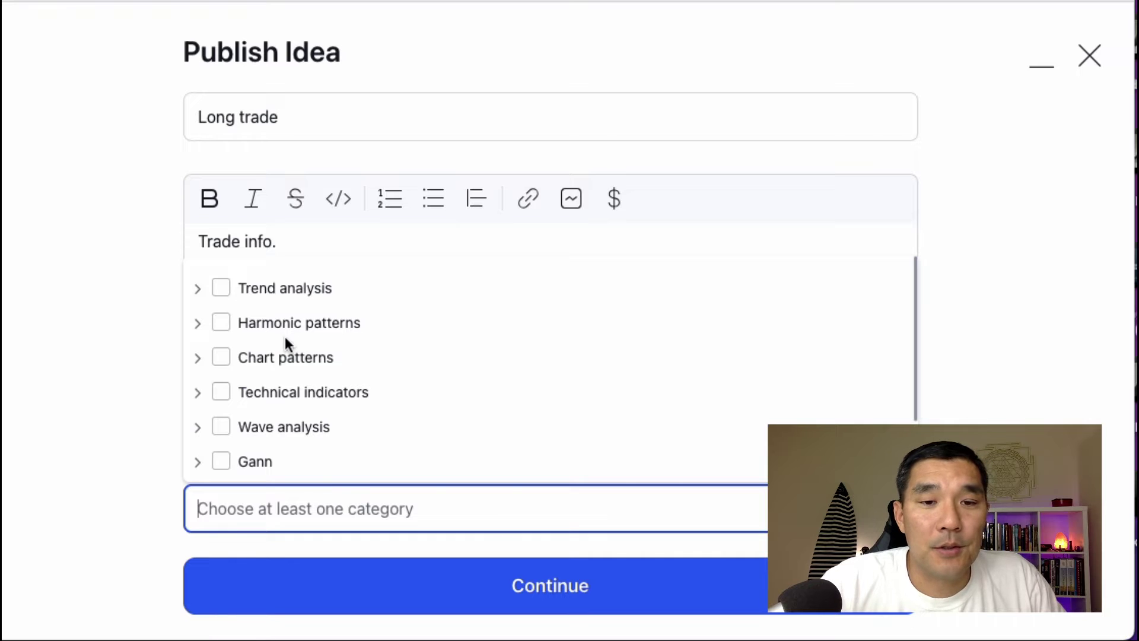
pyautogui.scroll(-2, 286, 339)
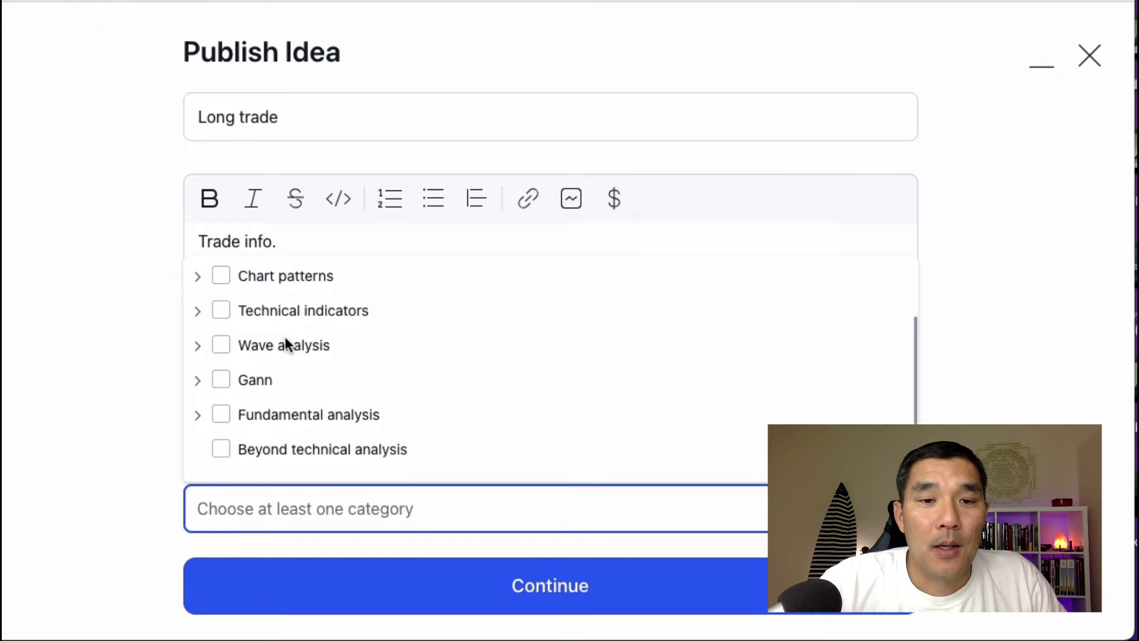
pyautogui.click(226, 449)
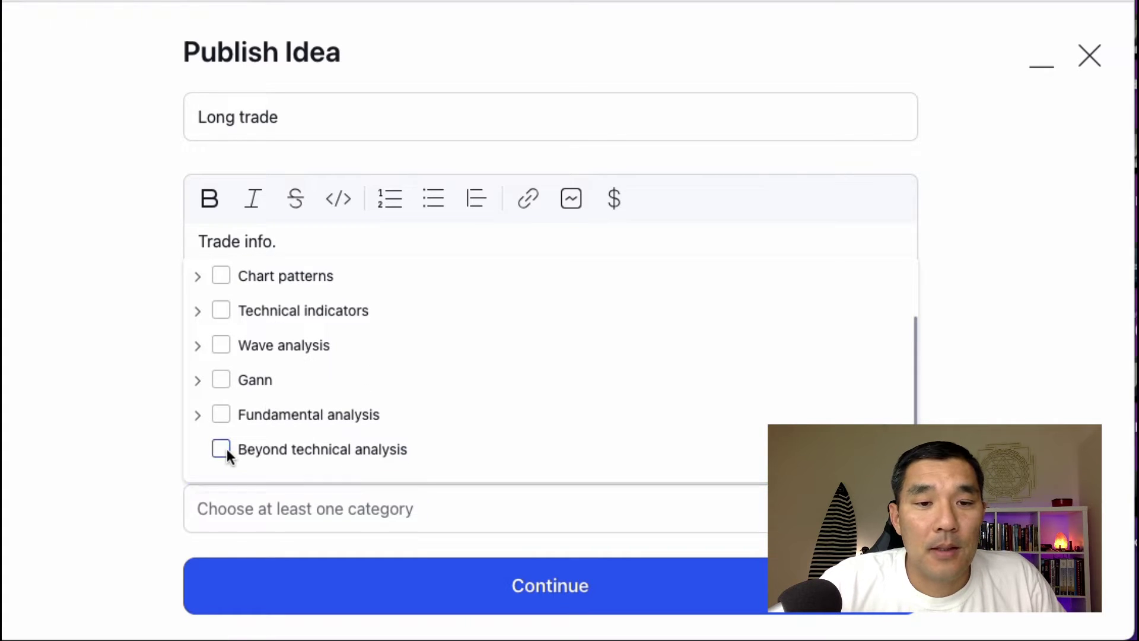
pyautogui.click(1012, 377)
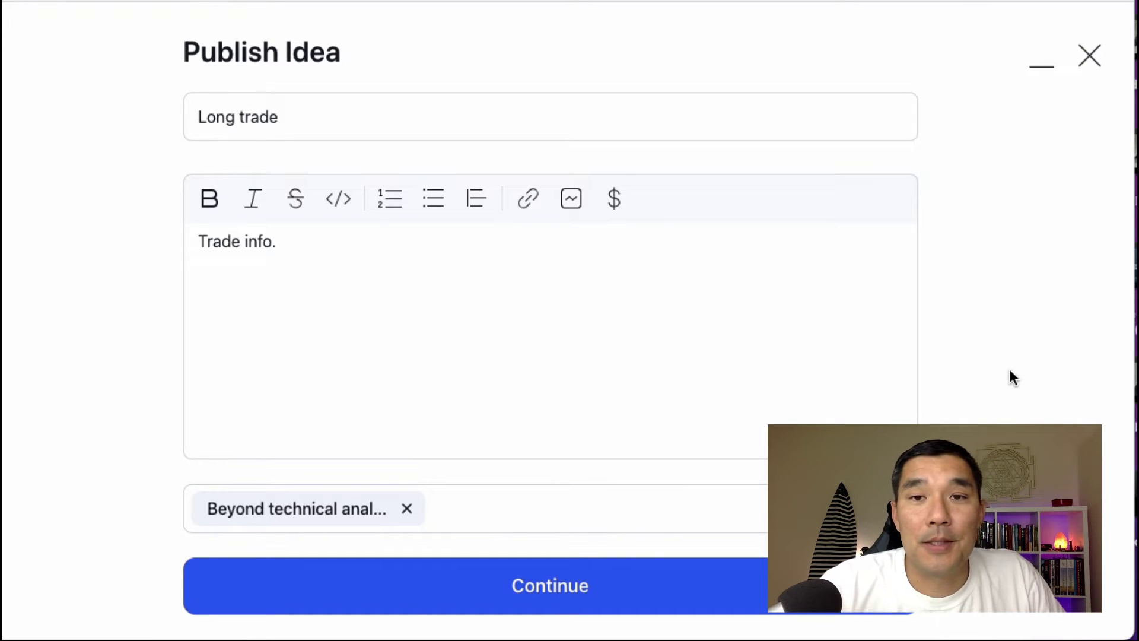
pyautogui.click(586, 579)
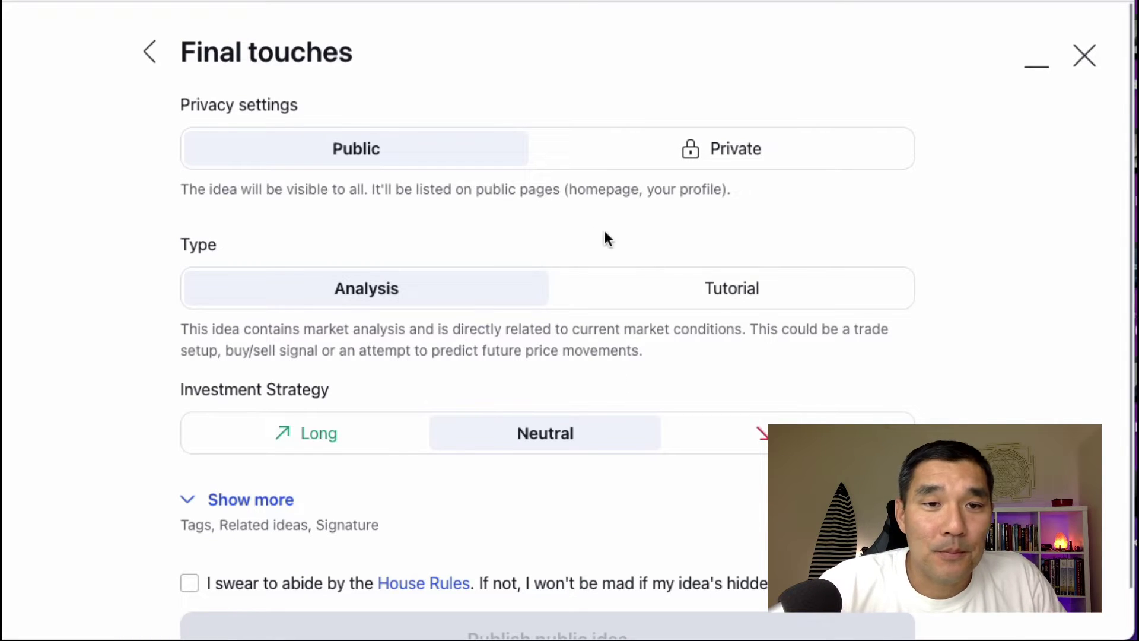
# Set the idea's visibility to Private and its investment strategy to Long.
pyautogui.click(713, 146)
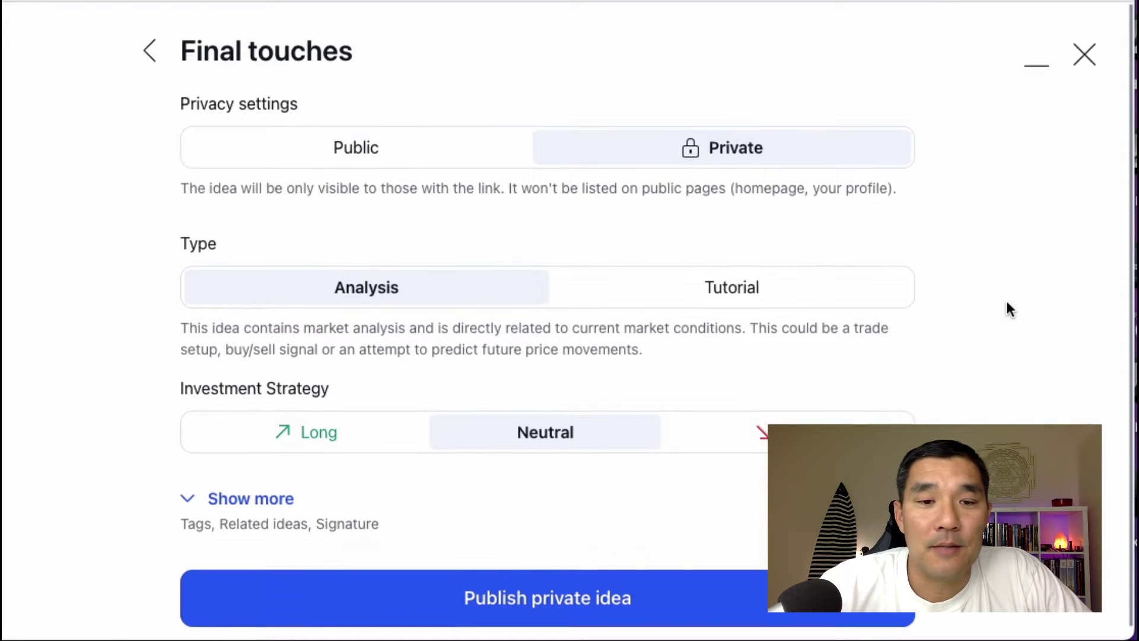
pyautogui.scroll(-1, 1008, 308)
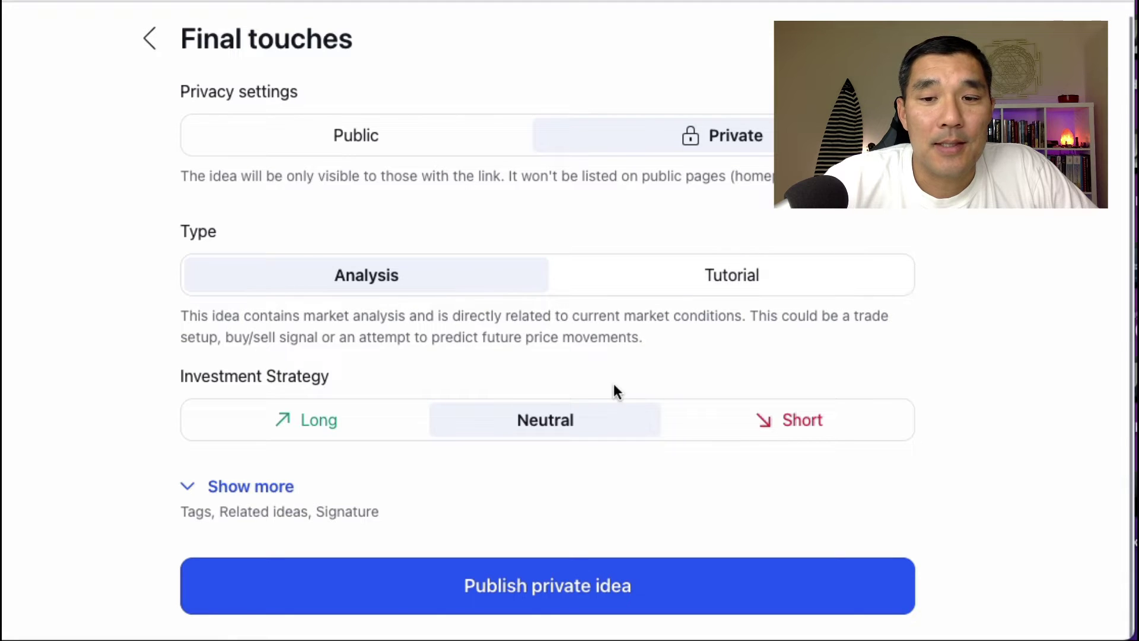
pyautogui.click(824, 422)
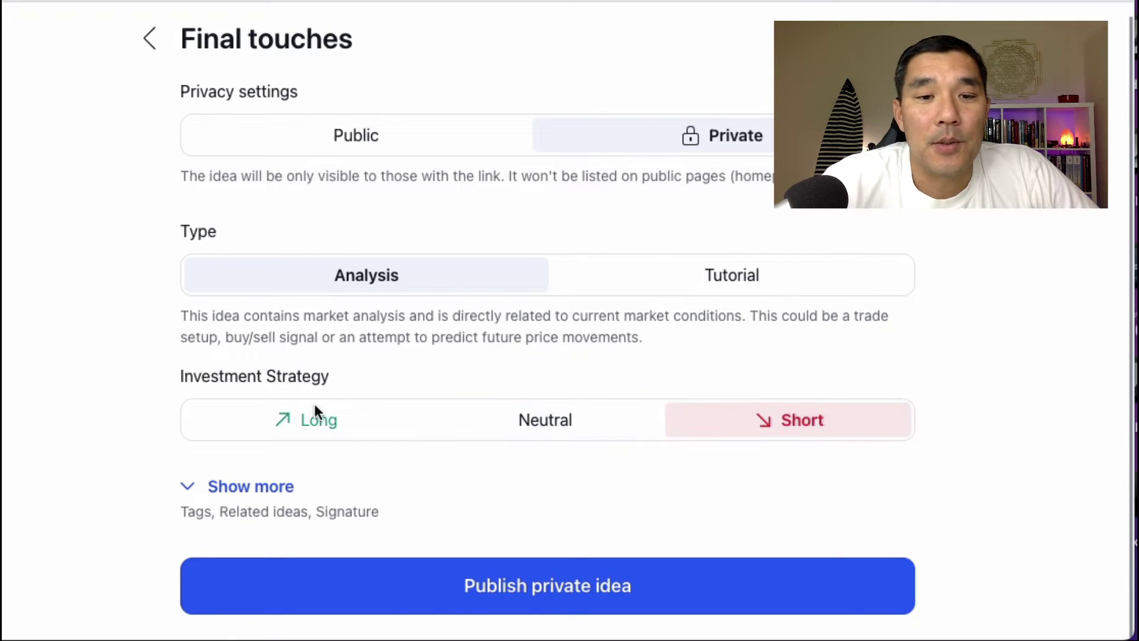
pyautogui.click(307, 418)
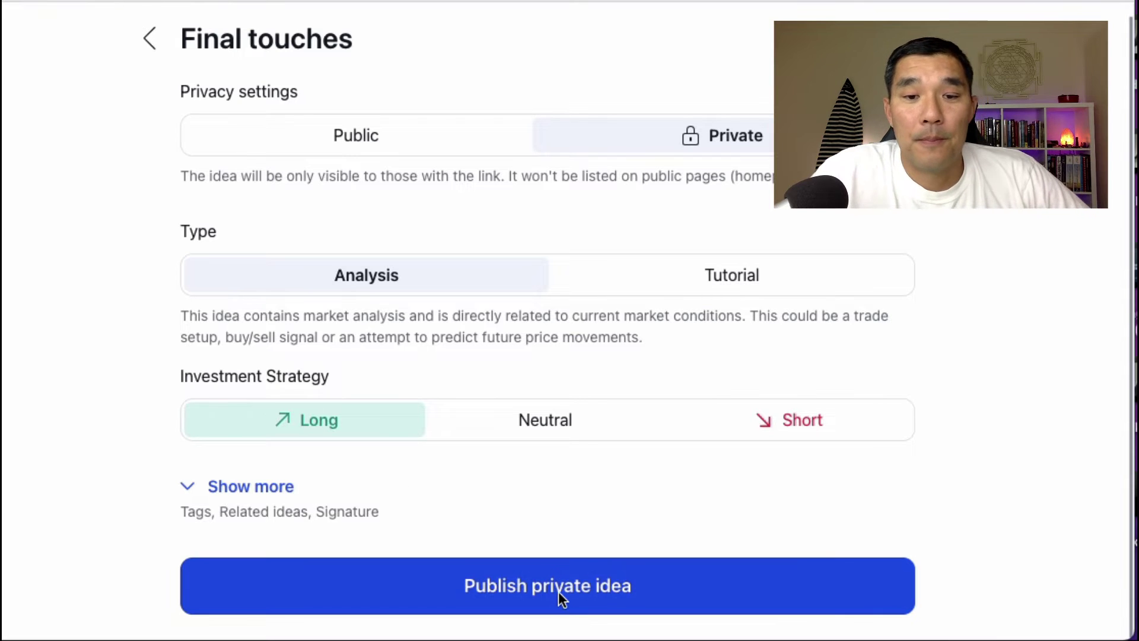
# Show the extra options and start entering tags for the idea.
pyautogui.click(275, 485)
pyautogui.scroll(-3, 1019, 308)
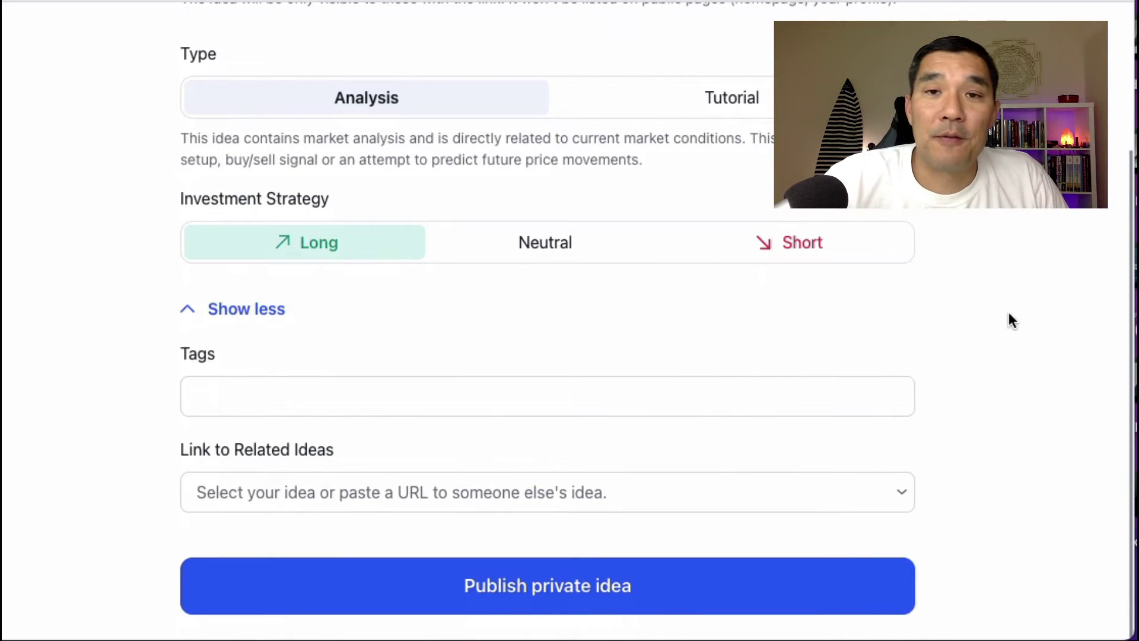
pyautogui.click(776, 395)
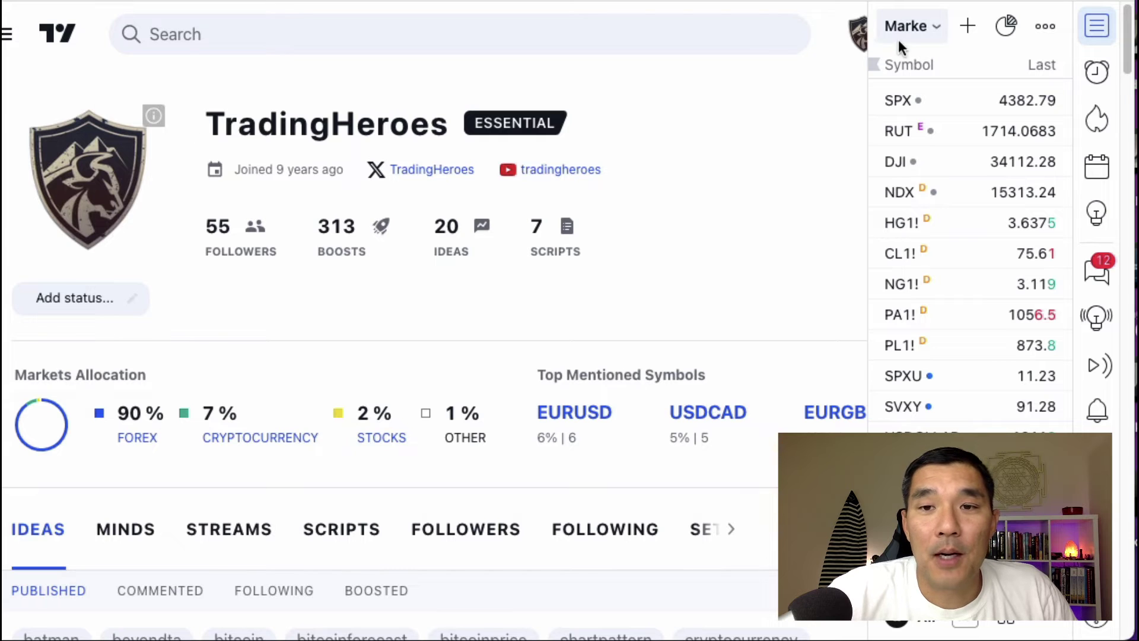
# Hide the watchlist, scroll the profile's Ideas list, and open 'Rejection of range on $EURAUD'.
pyautogui.click(858, 34)
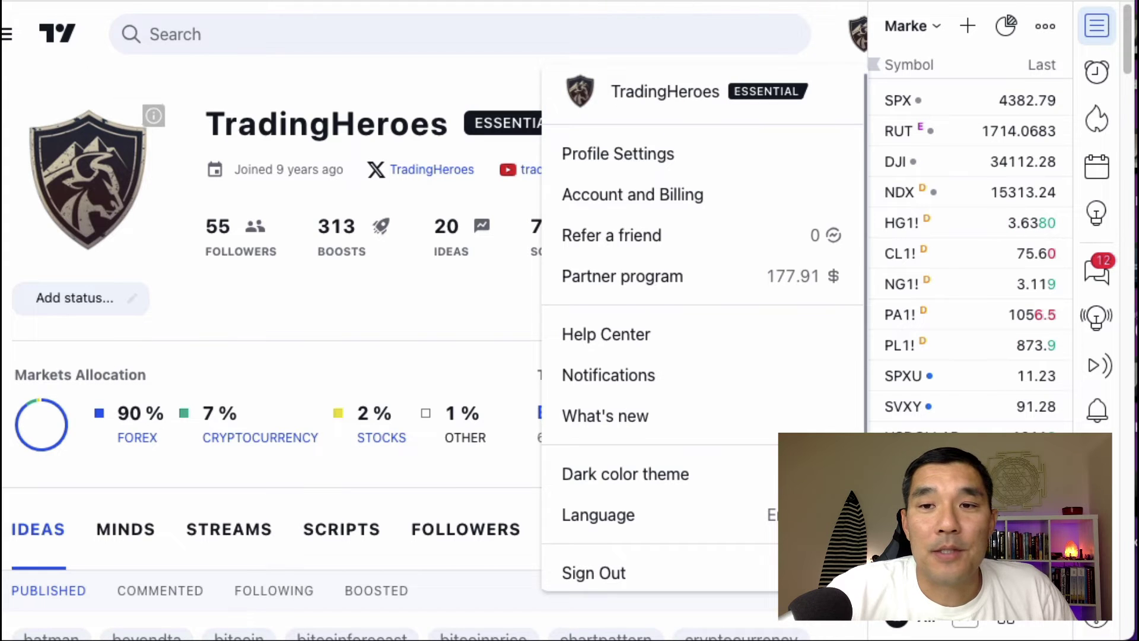
pyautogui.click(1099, 26)
pyautogui.scroll(-1, 772, 226)
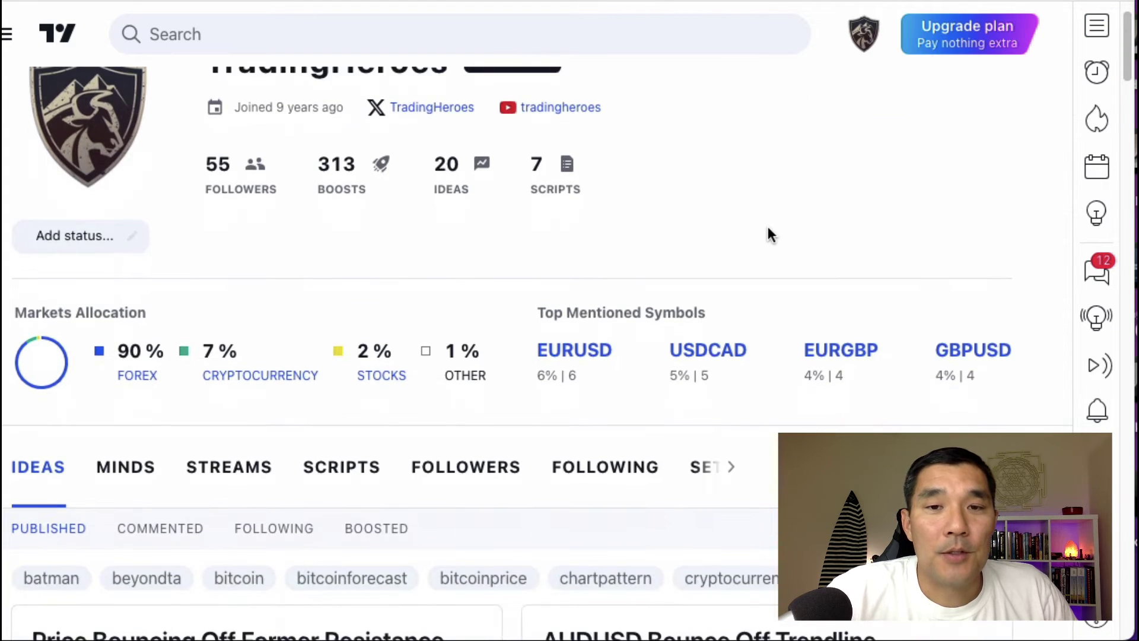
pyautogui.scroll(-3, 767, 227)
pyautogui.scroll(-1, 767, 228)
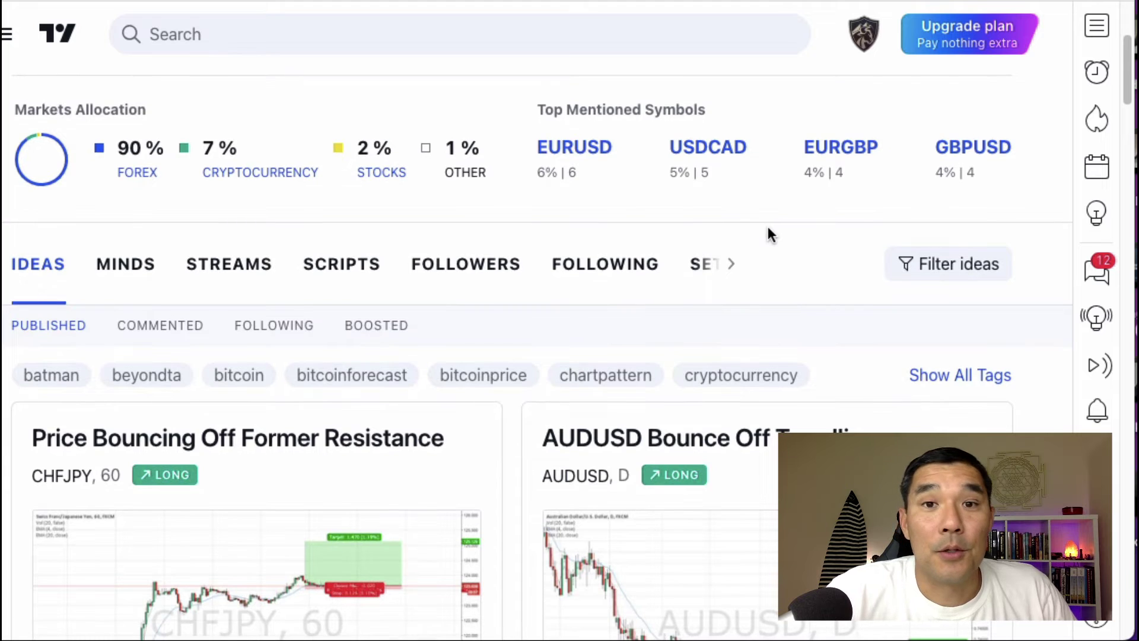
pyautogui.scroll(-15, 768, 234)
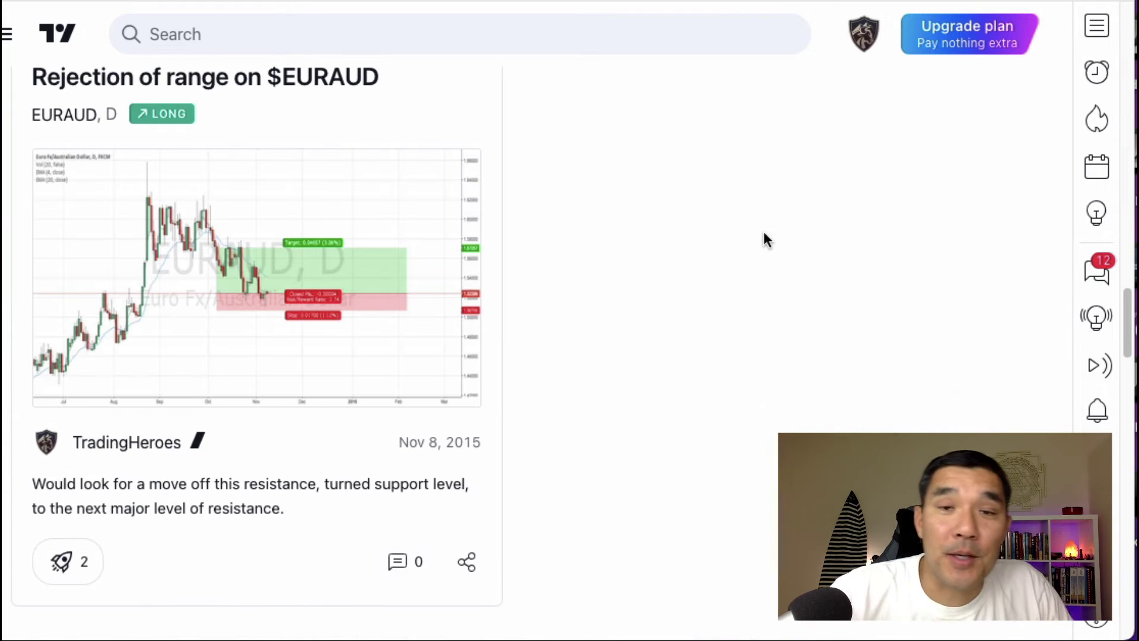
pyautogui.click(306, 256)
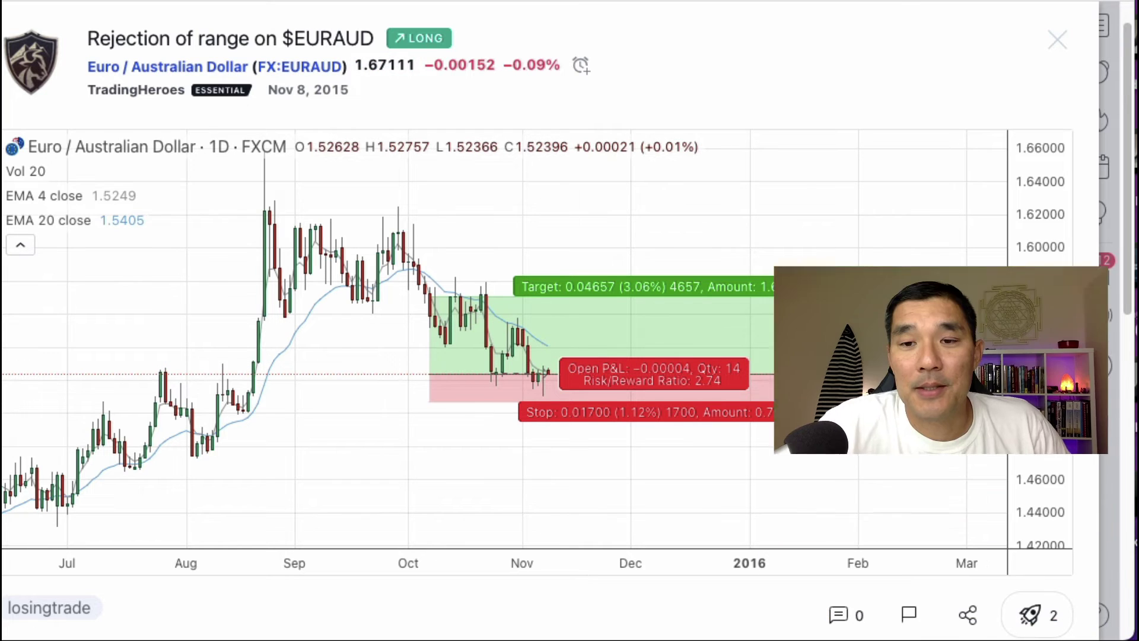
# Replay the bars after the EURAUD idea, then pan back to September–October 2015.
pyautogui.click(959, 360)
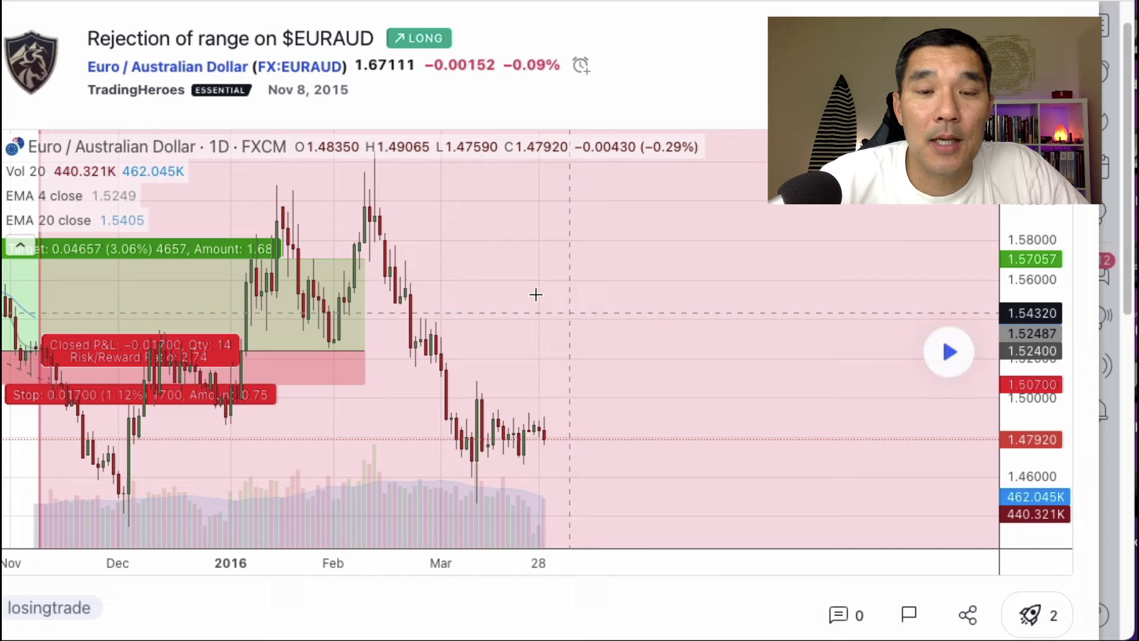
pyautogui.moveTo(536, 294); pyautogui.dragTo(803, 318)
pyautogui.moveTo(362, 314); pyautogui.dragTo(381, 315)
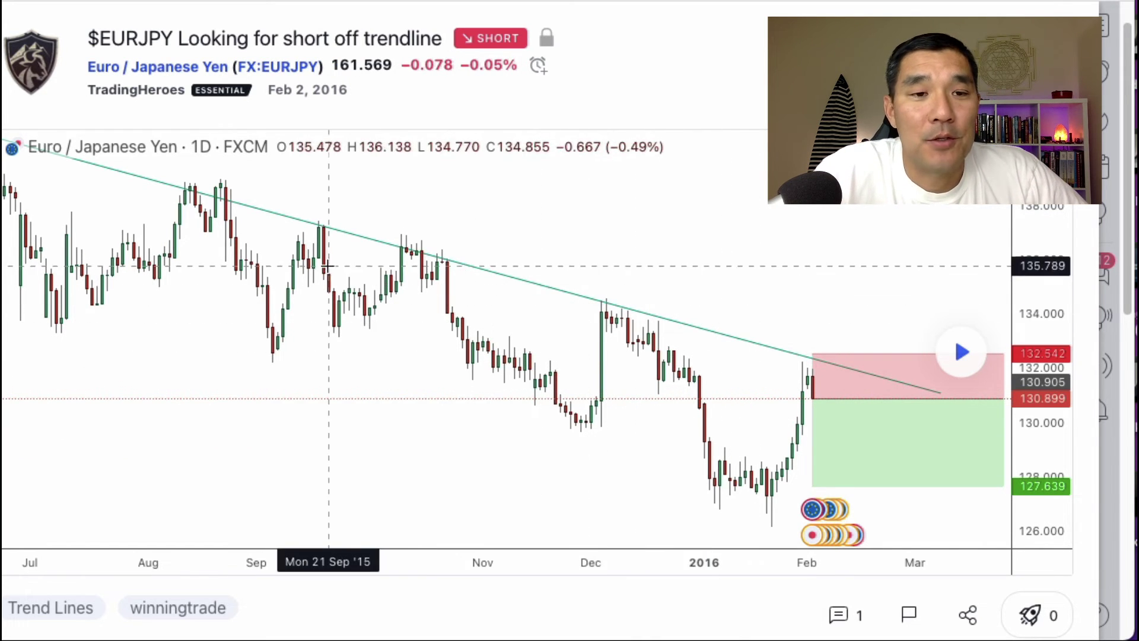
# Load the bars after the EURJPY short idea, showing price falling through the 127.639 target.
pyautogui.moveTo(880, 435)
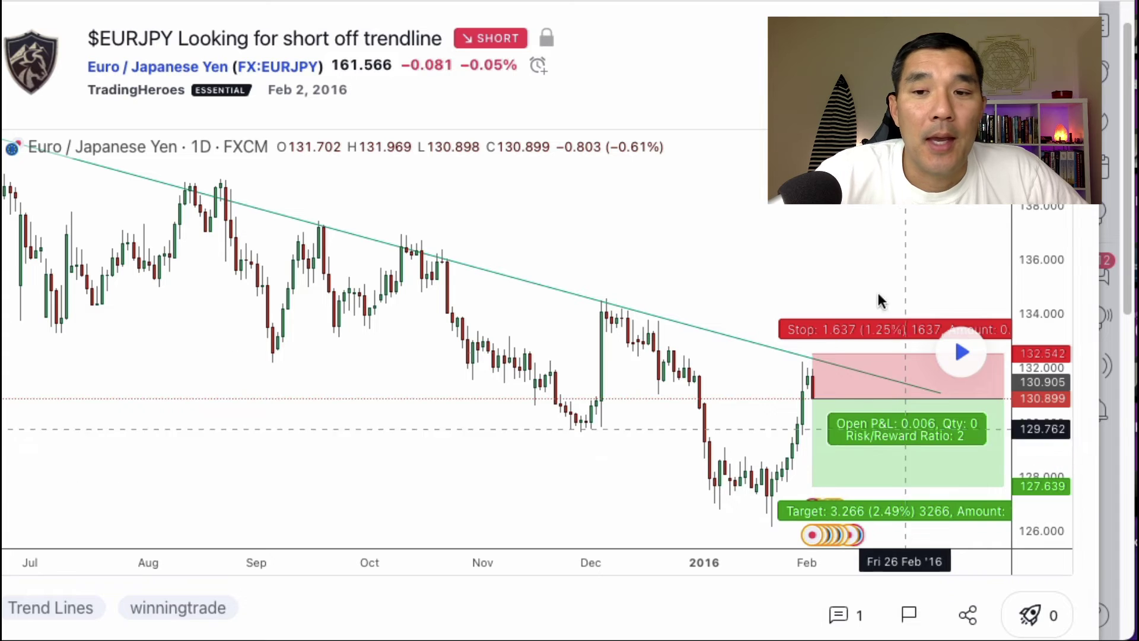
pyautogui.scroll(-1, 866, 276)
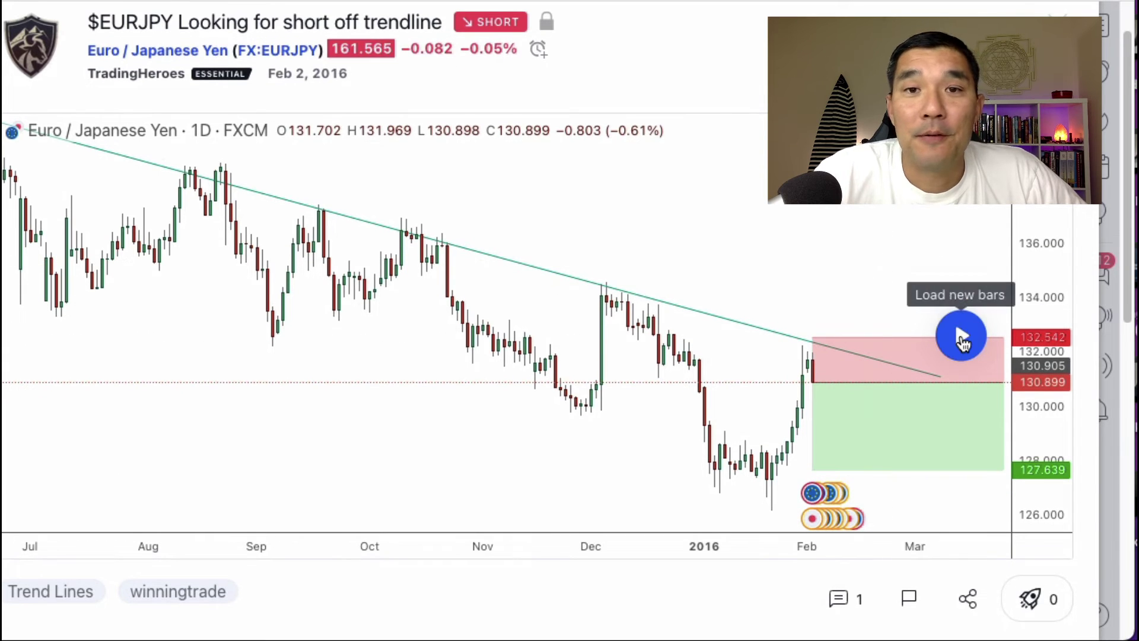
pyautogui.click(961, 337)
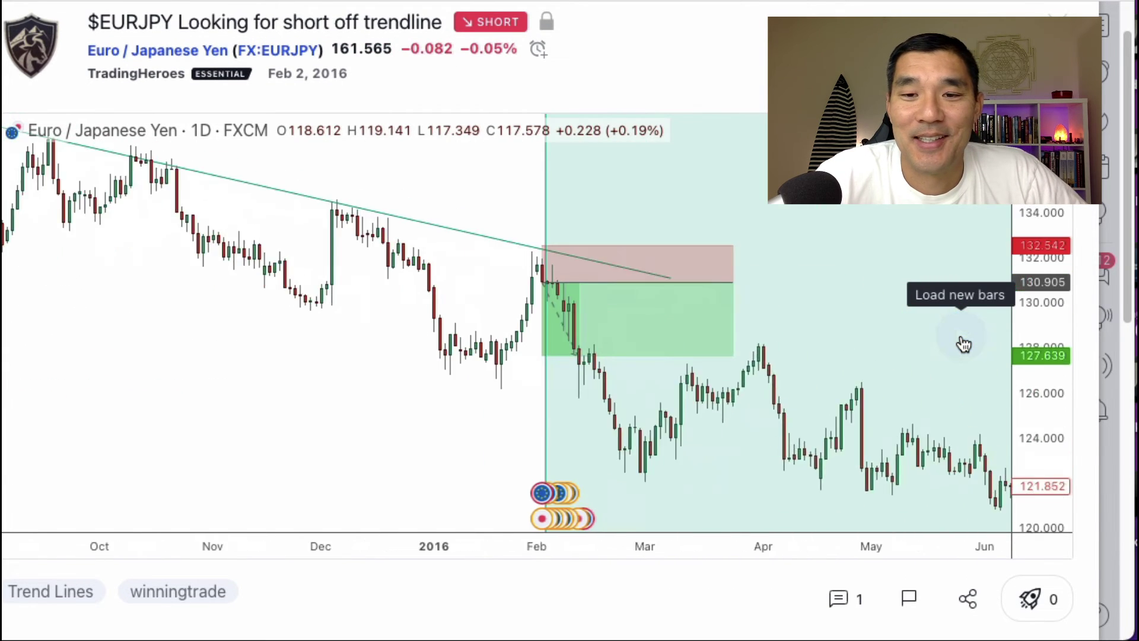